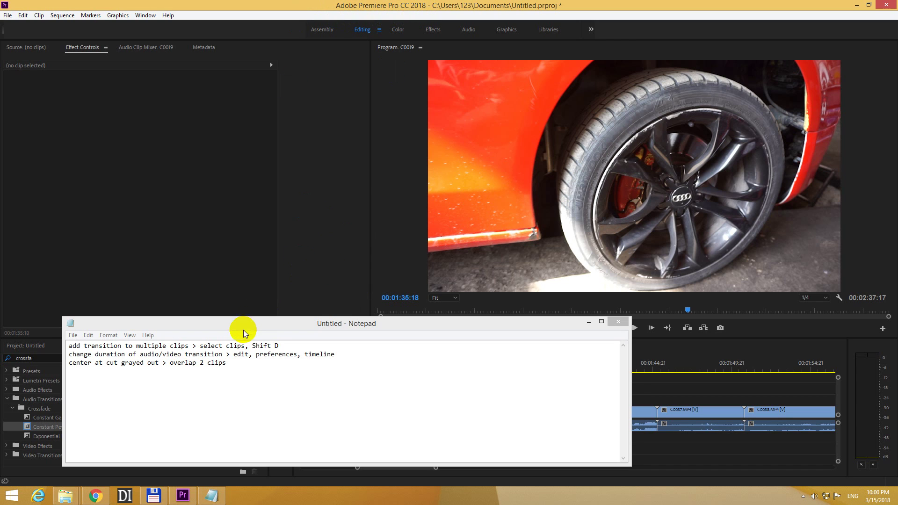
Highlight the first Notepad note about adding transitions to multiple clips, then switch back to Premiere.
left_click(235, 342)
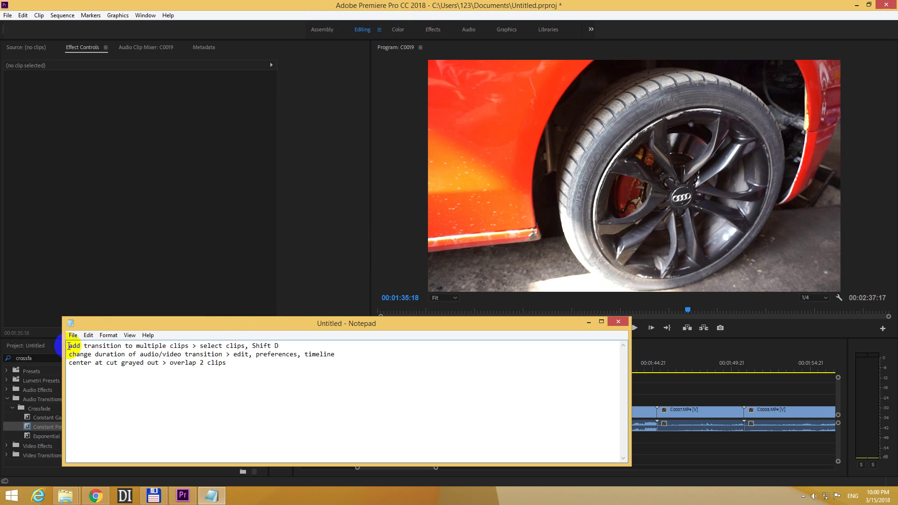
left_click_drag(73, 345, 290, 346)
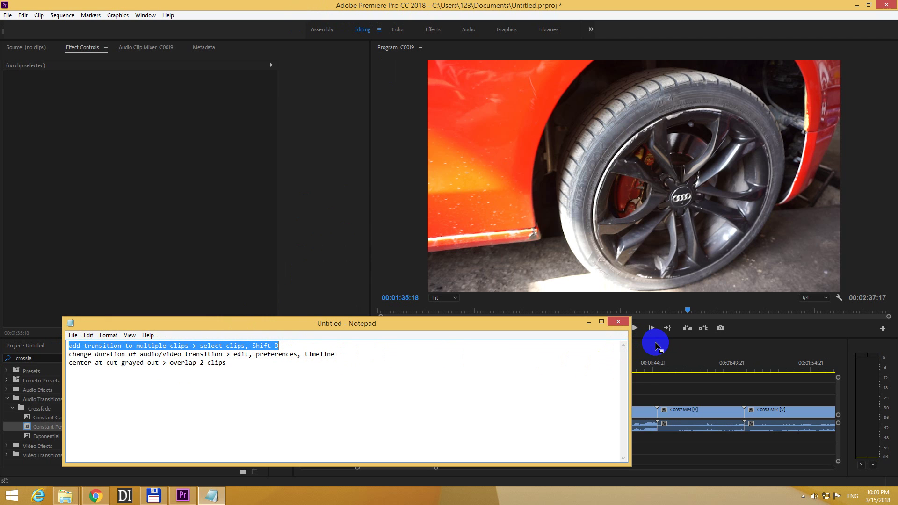
left_click(653, 348)
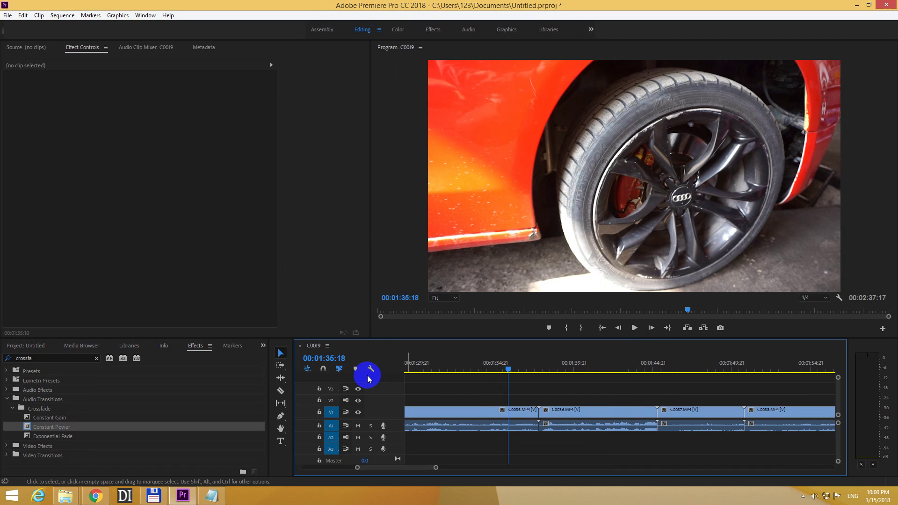
Marquee-select all clips and run Apply Default Transitions to Selection, accepting the insufficient media warning.
left_click(281, 354)
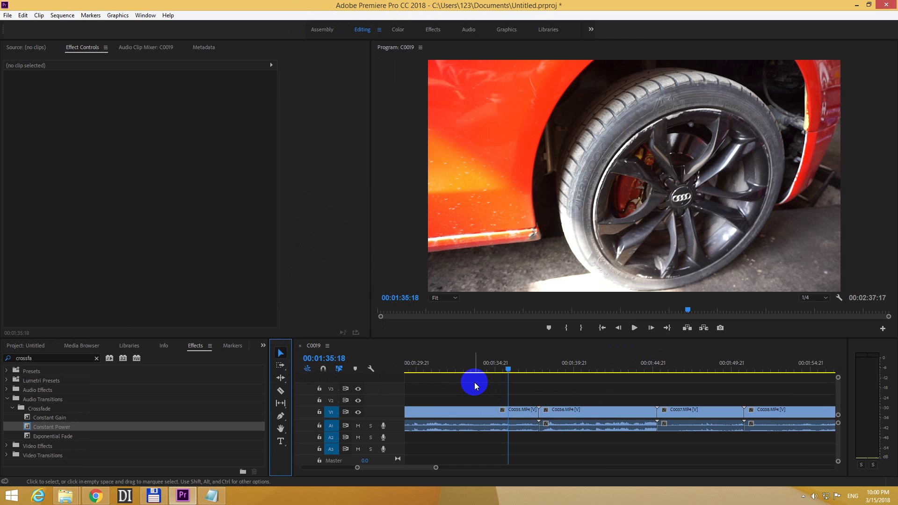
left_click_drag(475, 384, 757, 462)
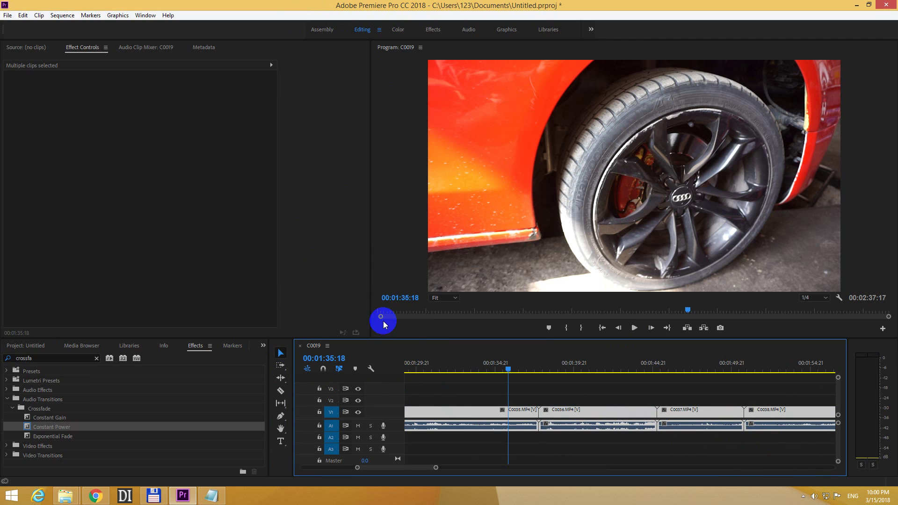
left_click(59, 16)
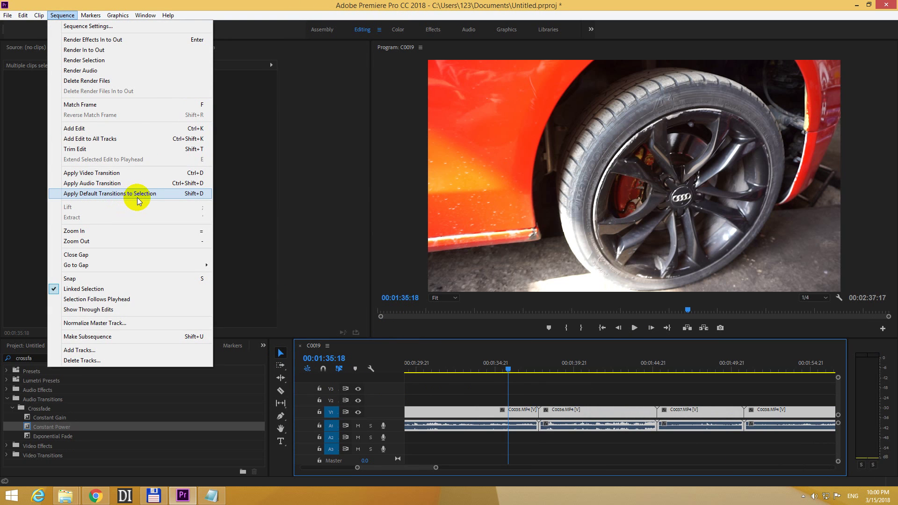
left_click(199, 200)
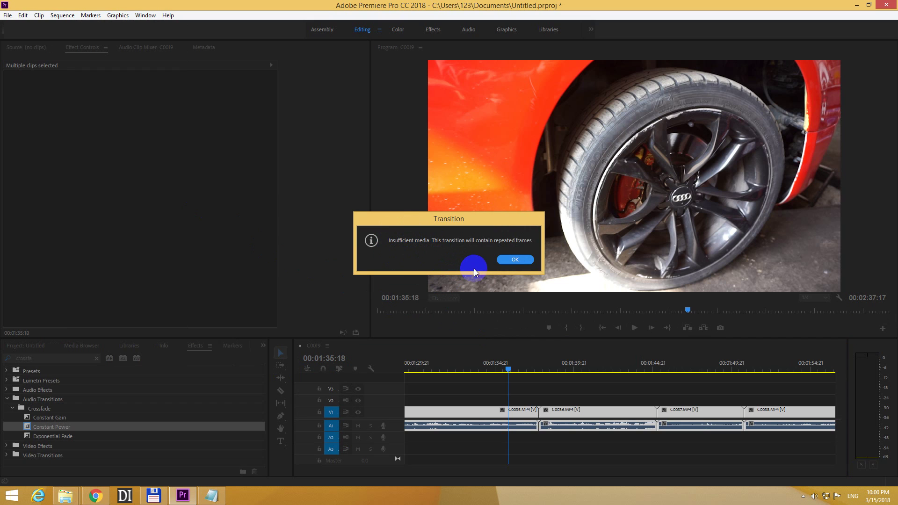
left_click(515, 261)
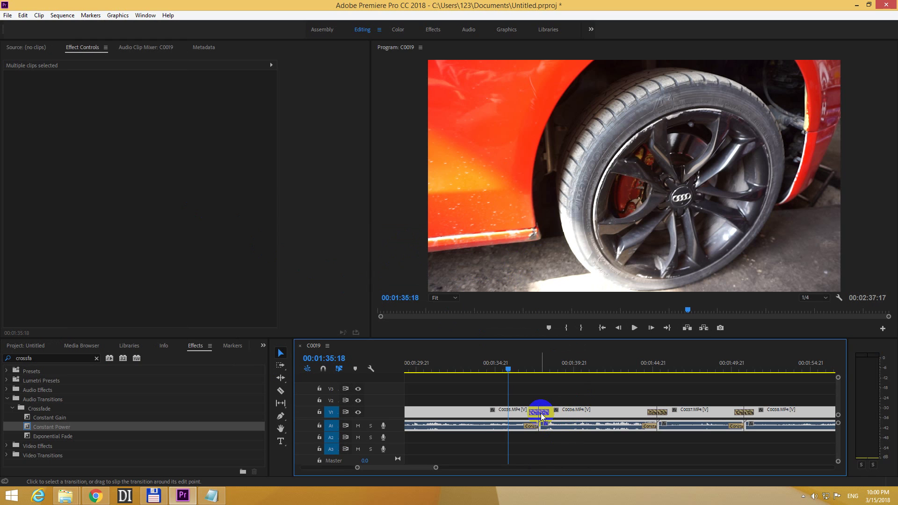
Inspect the new transitions on several cuts, then highlight the Notepad note about transition duration.
left_click(532, 426)
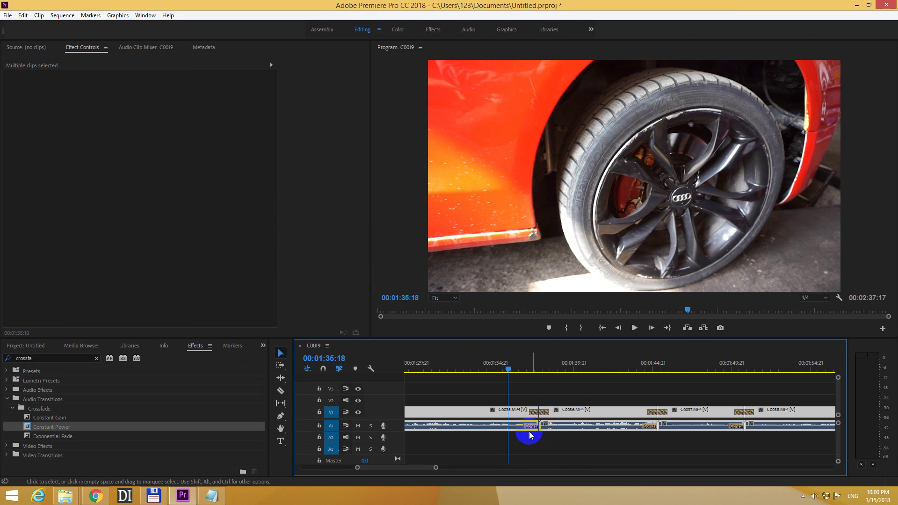
left_click(657, 413)
left_click(653, 426)
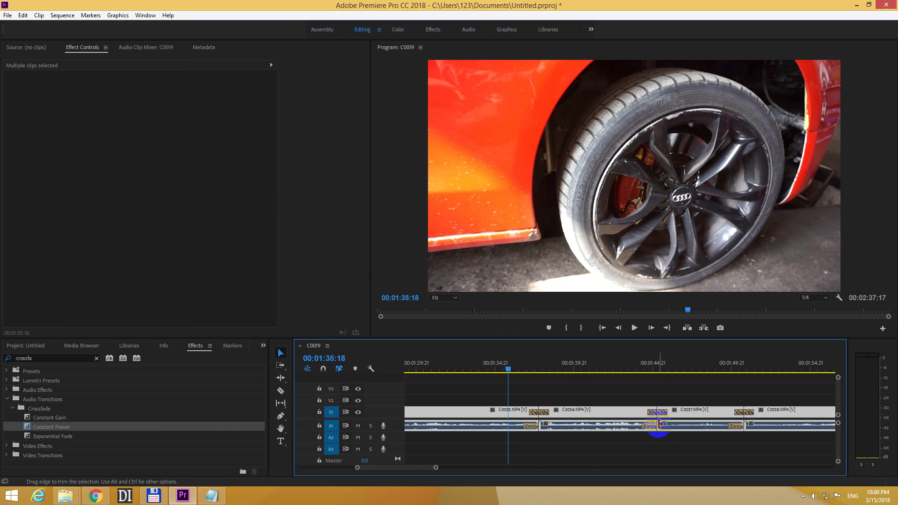
left_click(748, 412)
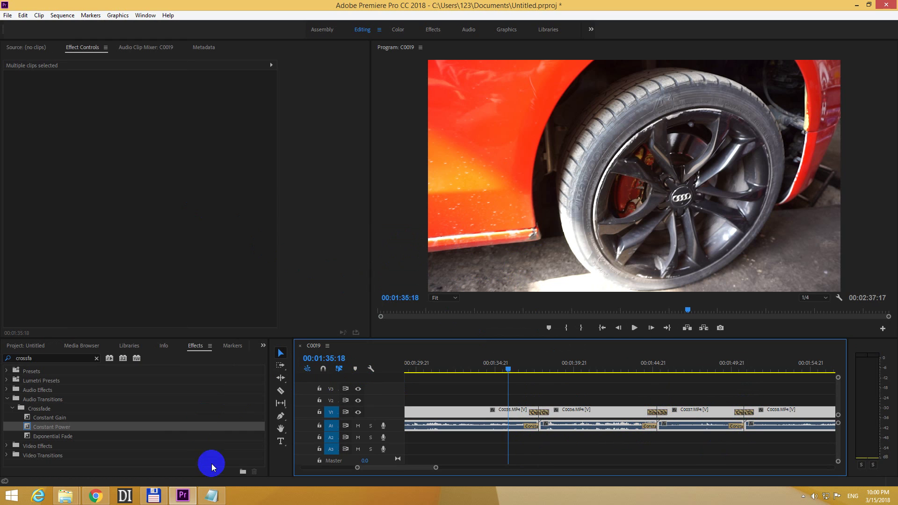
left_click(210, 496)
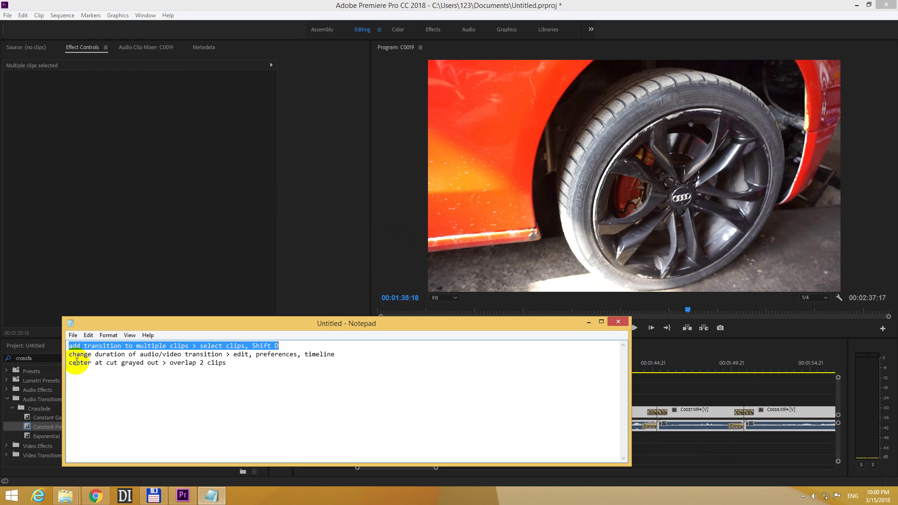
left_click_drag(69, 355, 336, 355)
Deselect the transitions and undo them with Ctrl+Z, leaving plain cuts between all clips.
left_click(509, 24)
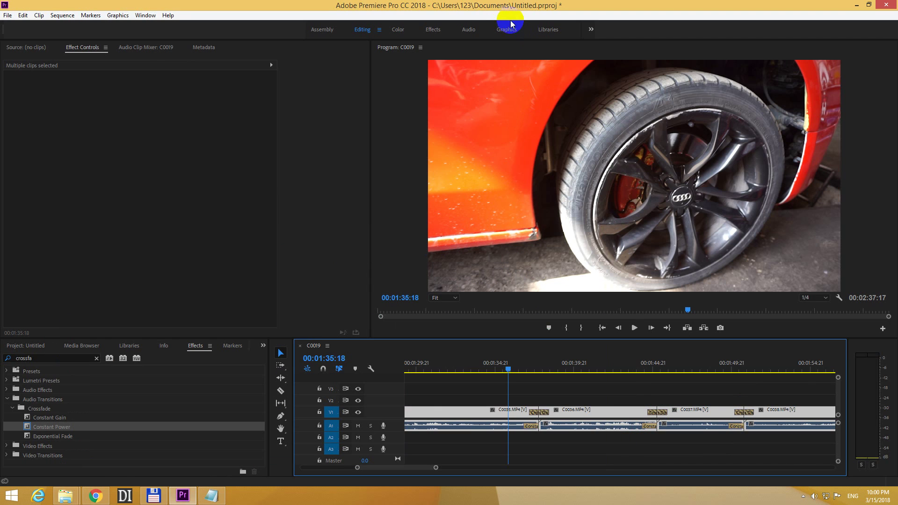
left_click(538, 412)
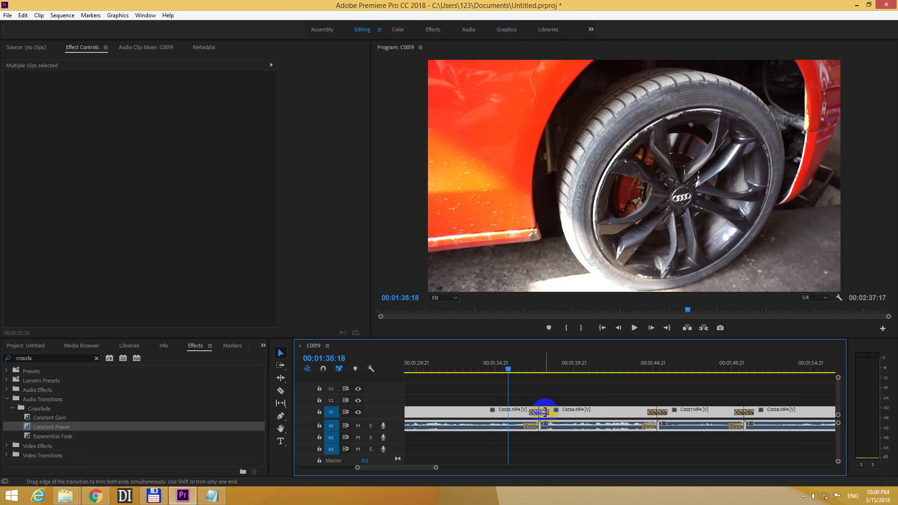
left_click(536, 439)
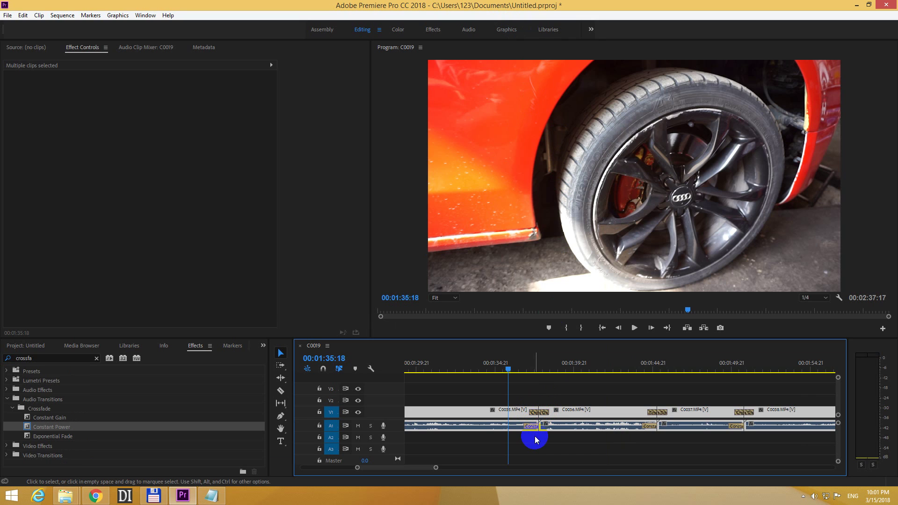
left_click(537, 439)
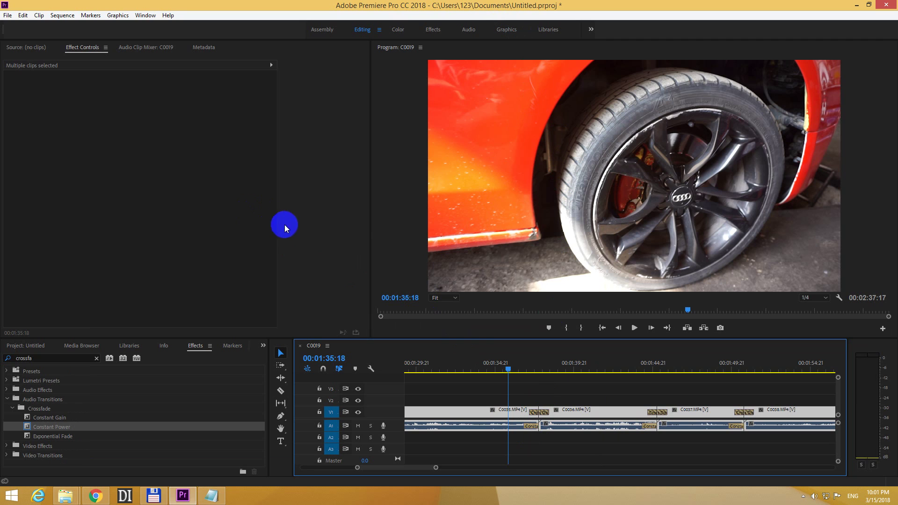
key("ctrl+z")
left_click(530, 425)
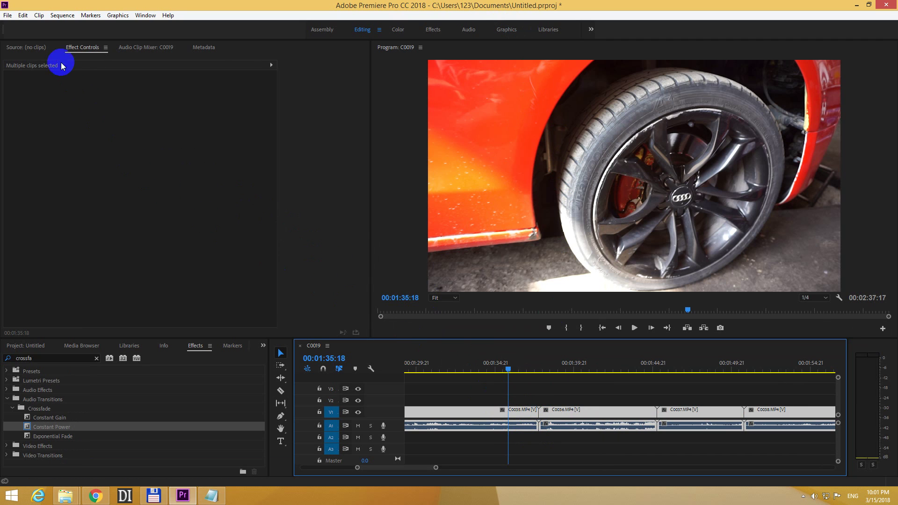
left_click(23, 15)
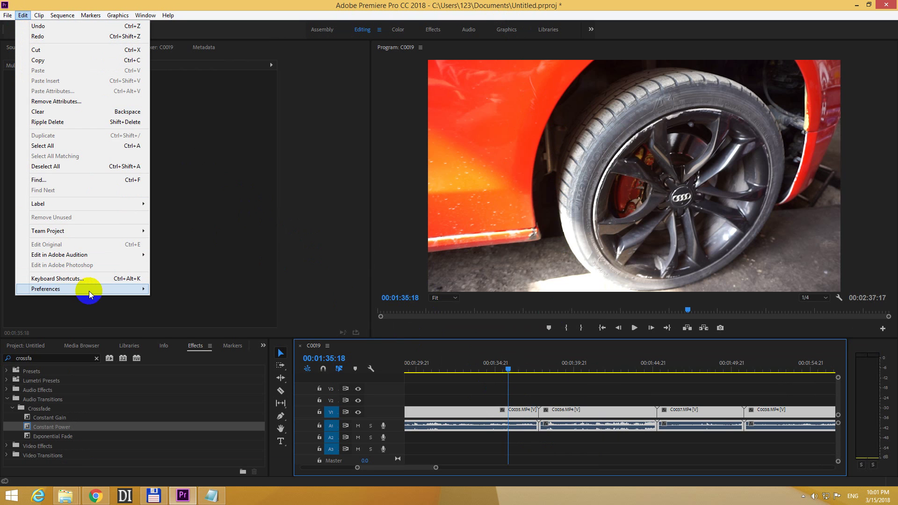
In Timeline preferences, set the default video transition to 90 frames and audio to 3 seconds.
left_click(134, 292)
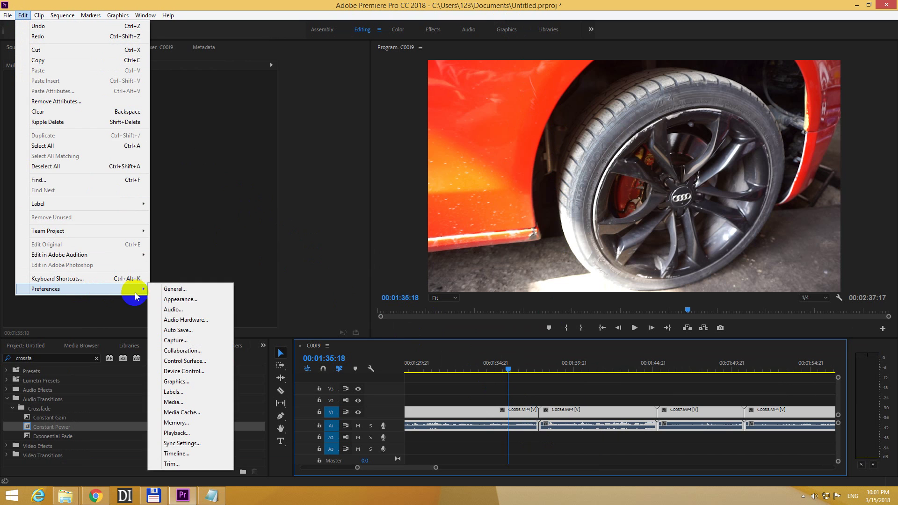
left_click(187, 454)
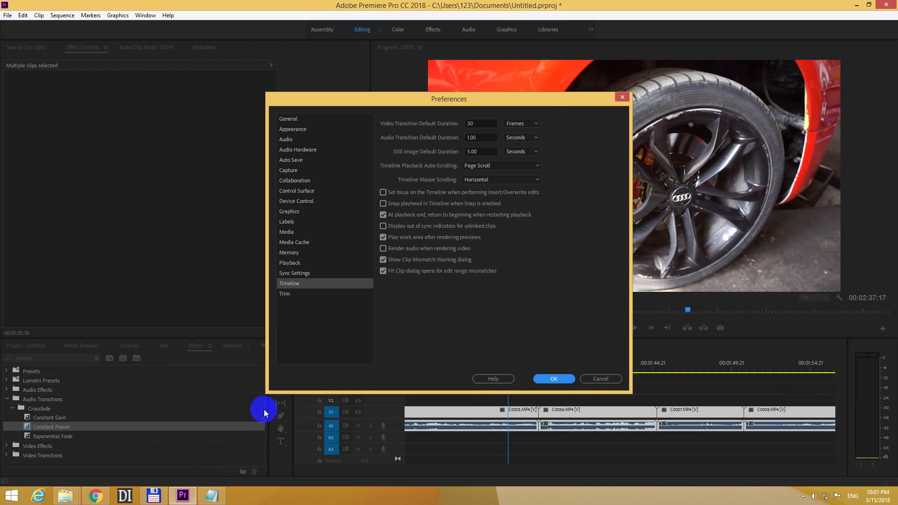
left_click(483, 124)
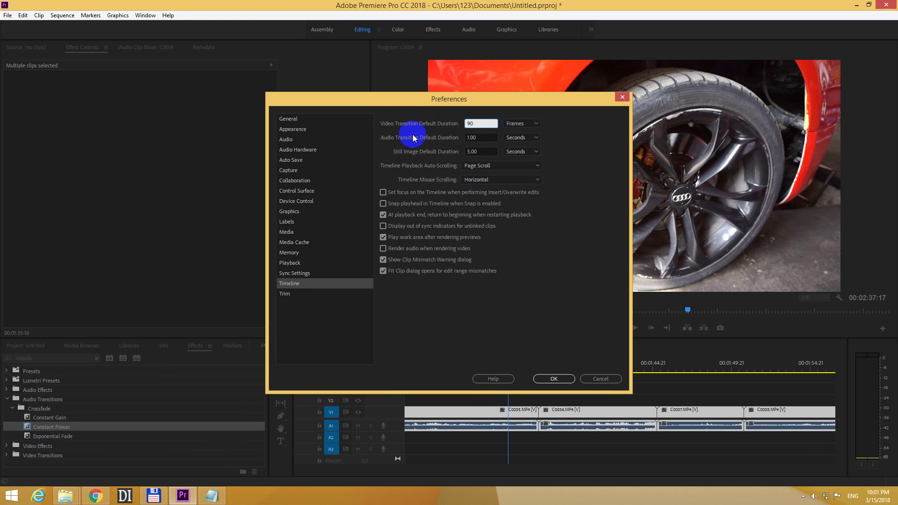
type("90")
left_click(480, 137)
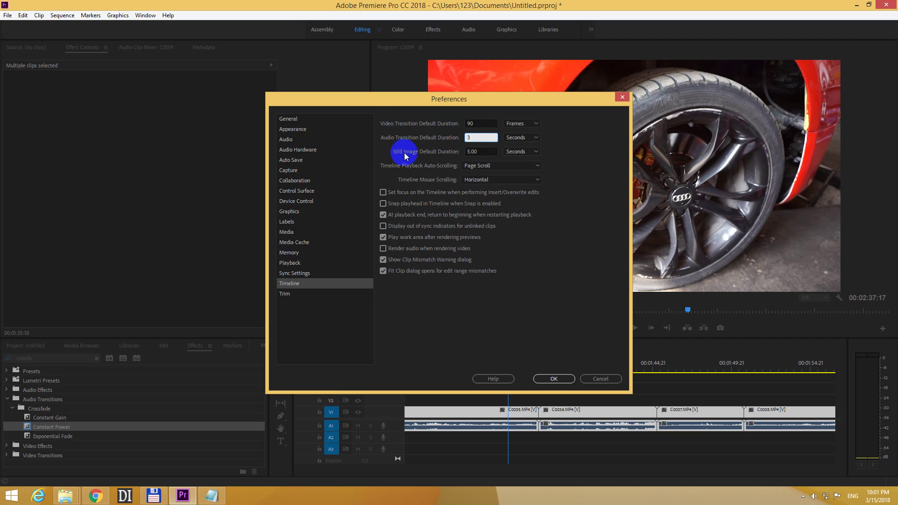
left_click(554, 379)
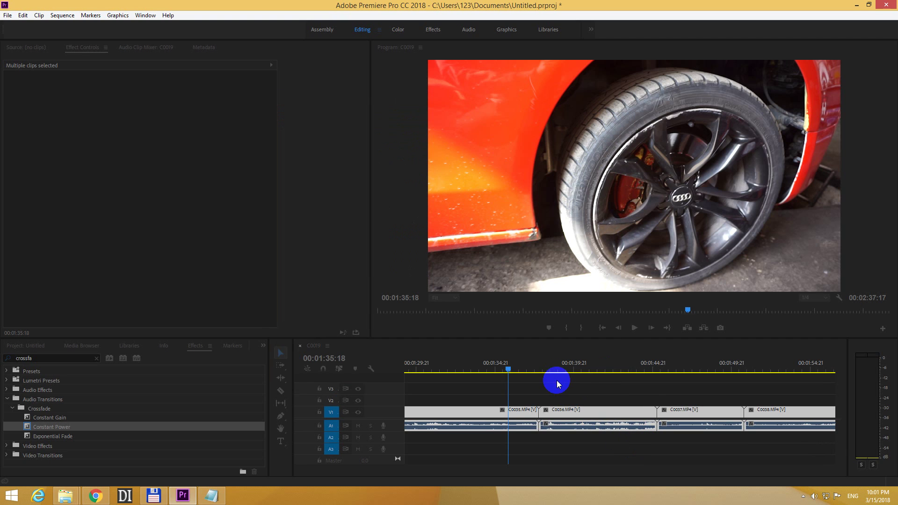
Marquee-select all clips and press Shift+D, accepting the media warning, to add the longer transitions.
left_click(487, 384)
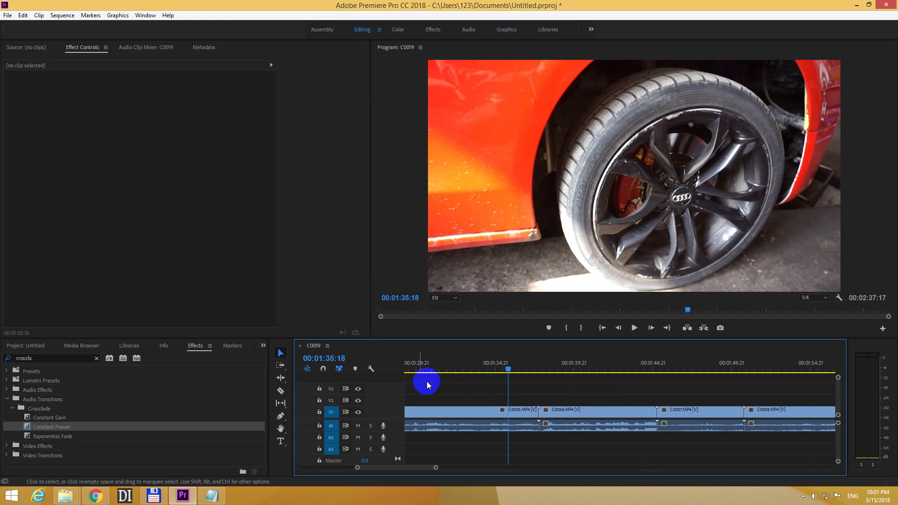
left_click_drag(478, 414, 760, 442)
key("shift")
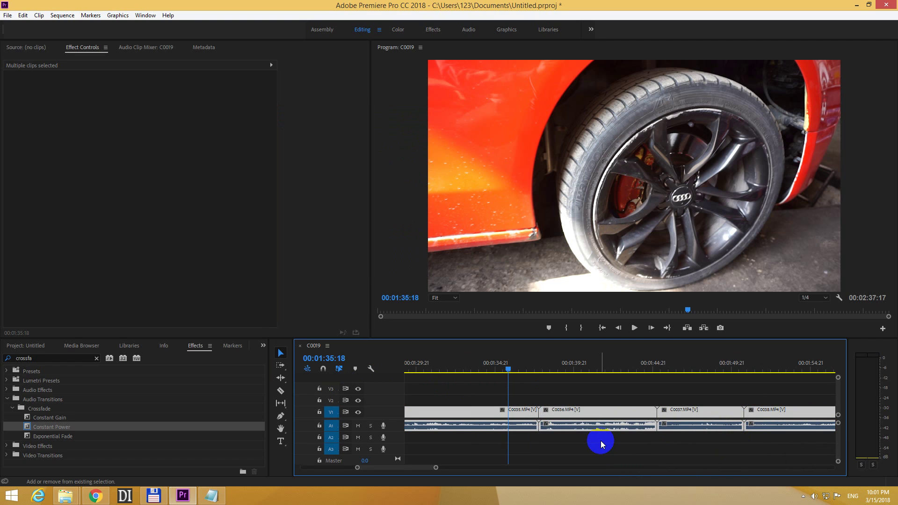
key("shift+d")
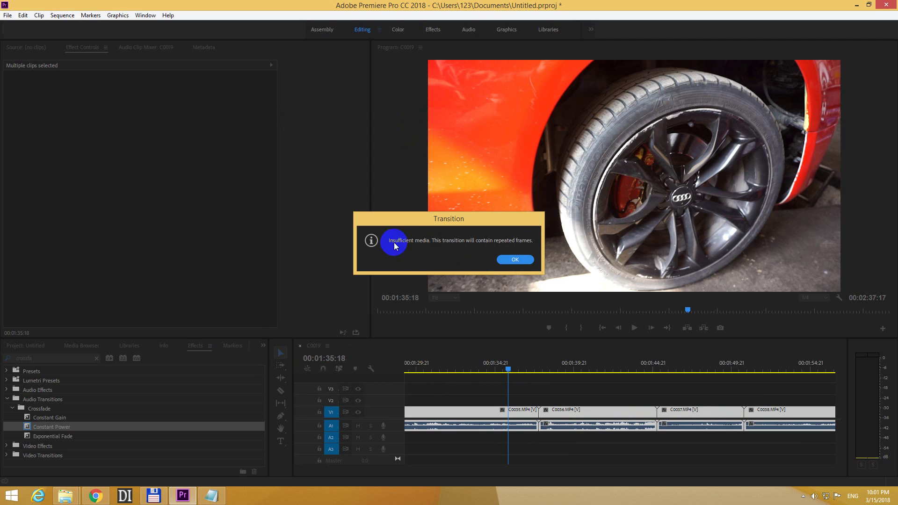
left_click(515, 260)
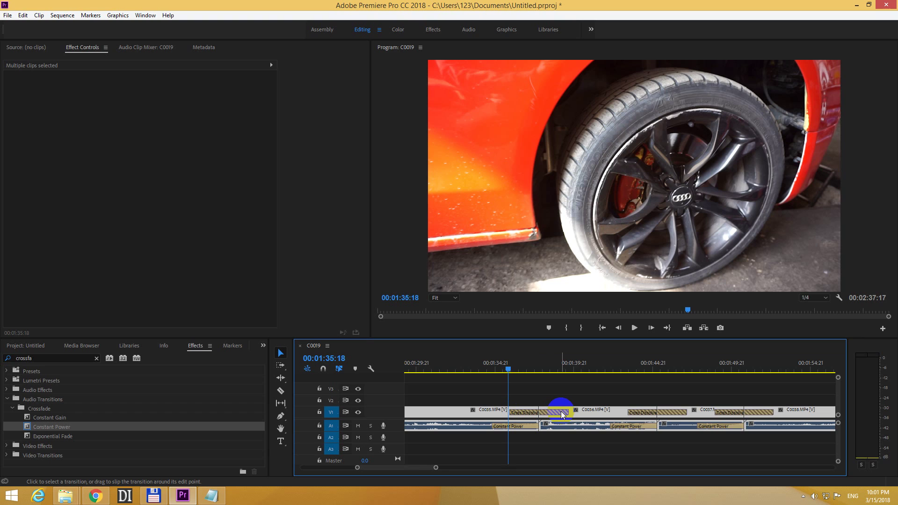
left_click(509, 426)
left_click(282, 441)
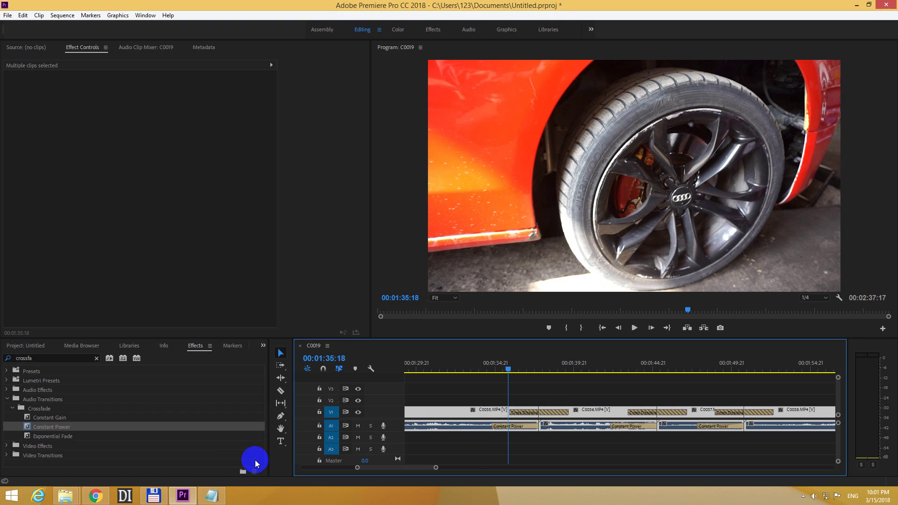
Highlight the Notepad note about Center at Cut, then return to Premiere.
left_click(212, 495)
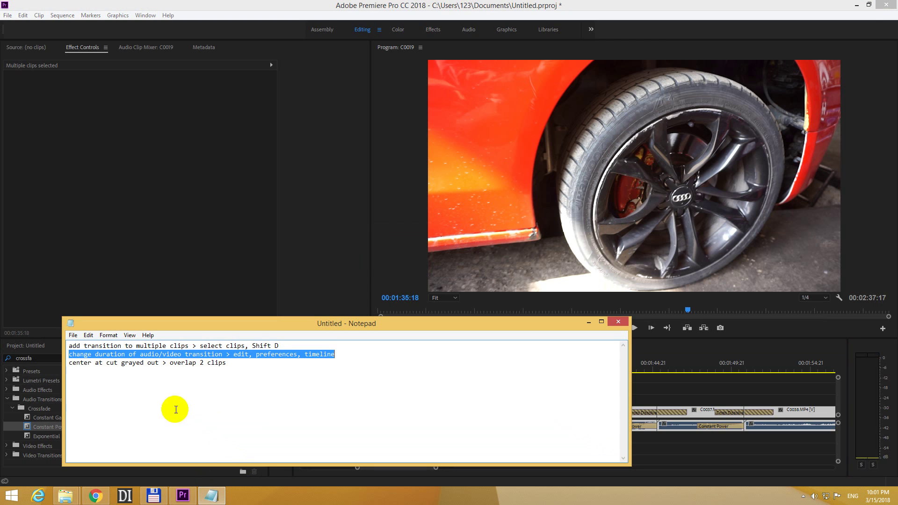
left_click(69, 365)
left_click_drag(67, 364, 218, 366)
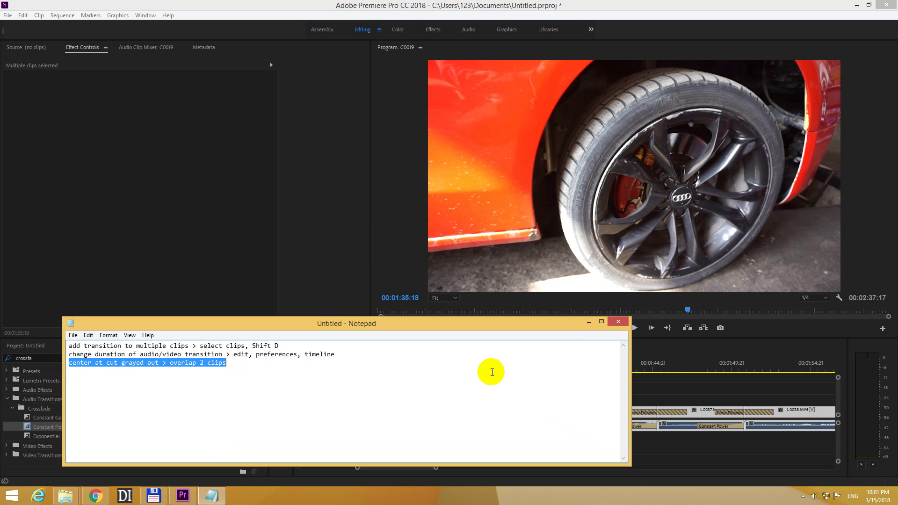
left_click(588, 323)
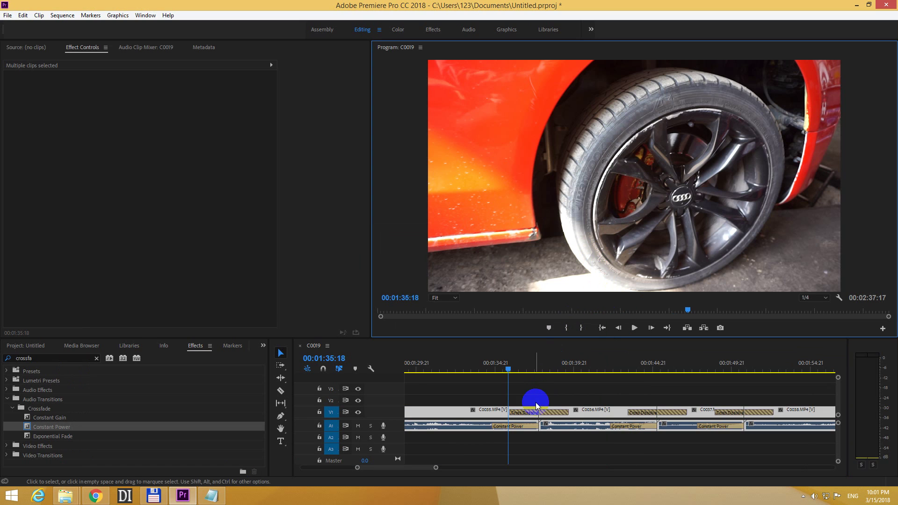
Keep the first Cross Dissolve's Alignment at Center at Cut, then select its Constant Power transition.
left_click(533, 413)
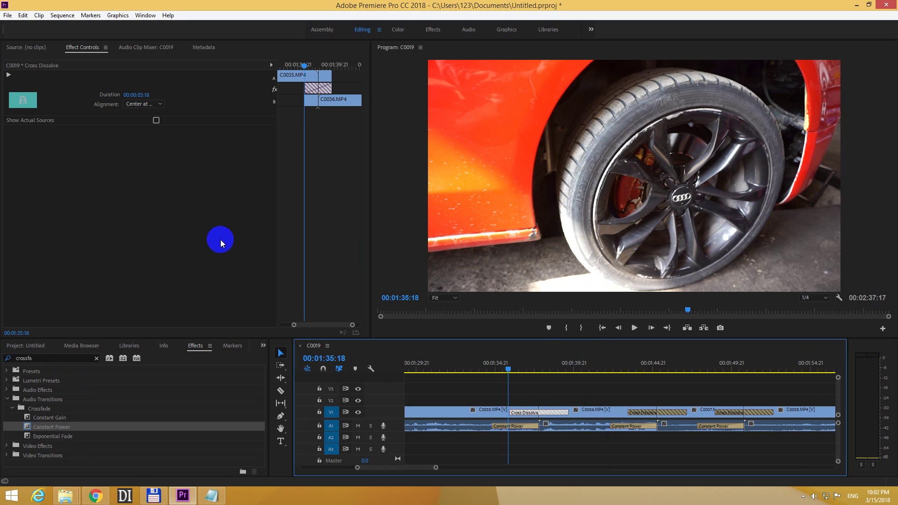
left_click(145, 103)
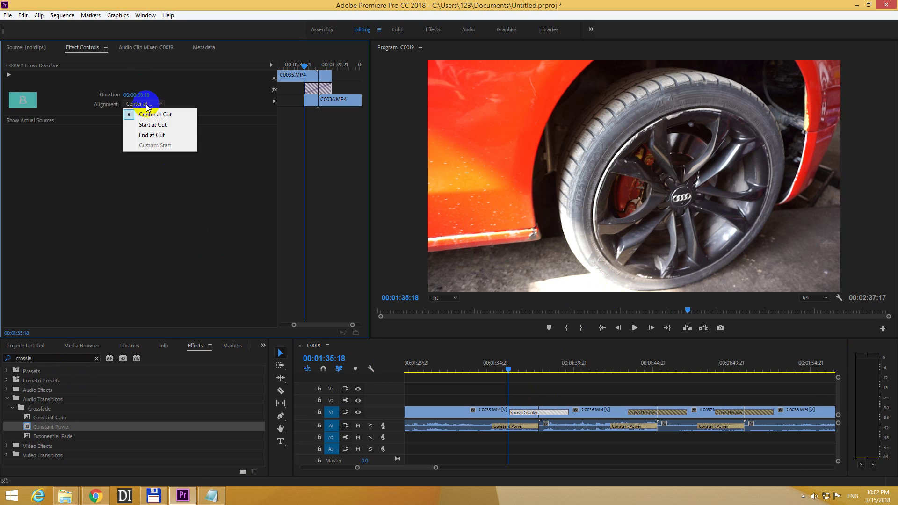
left_click(176, 116)
left_click(523, 432)
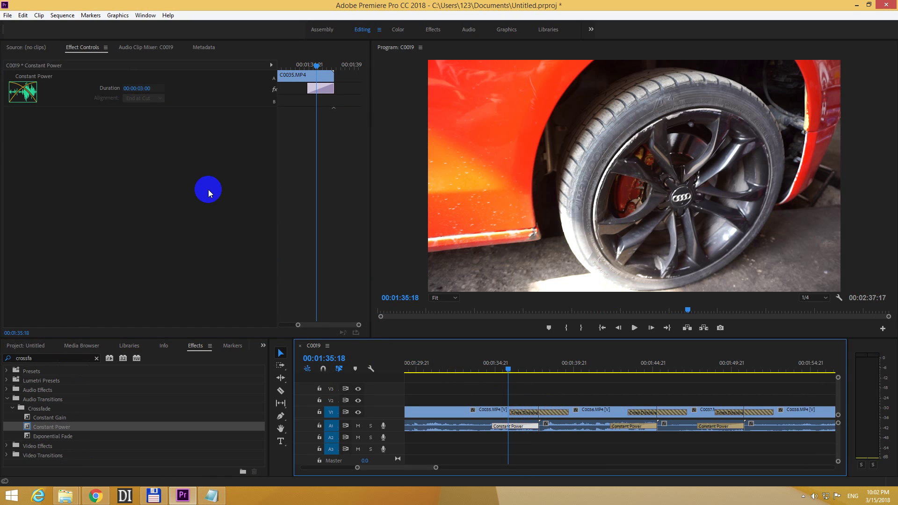
left_click(143, 99)
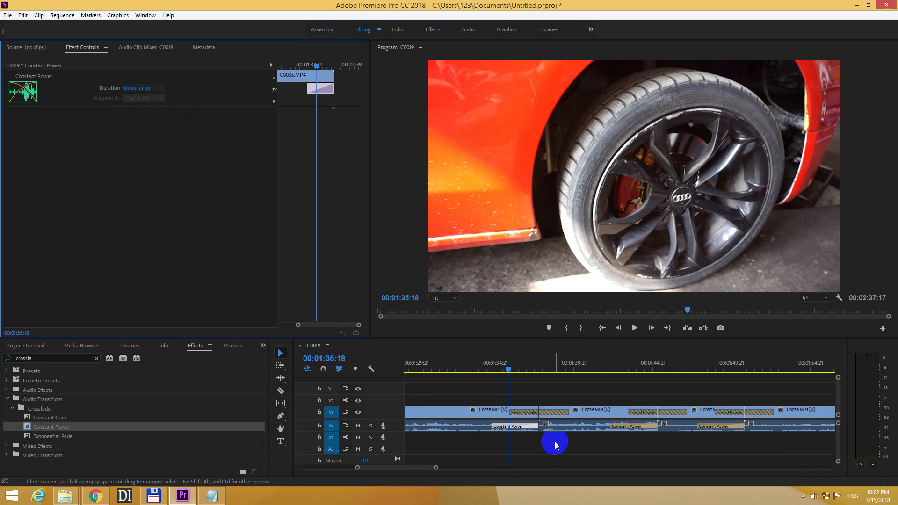
left_click(580, 414)
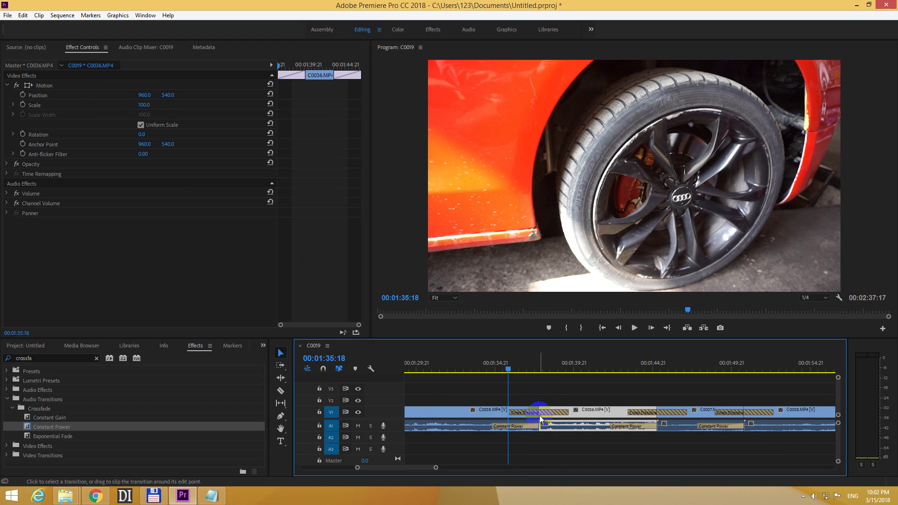
left_click(542, 421)
left_click(538, 411)
left_click(597, 393)
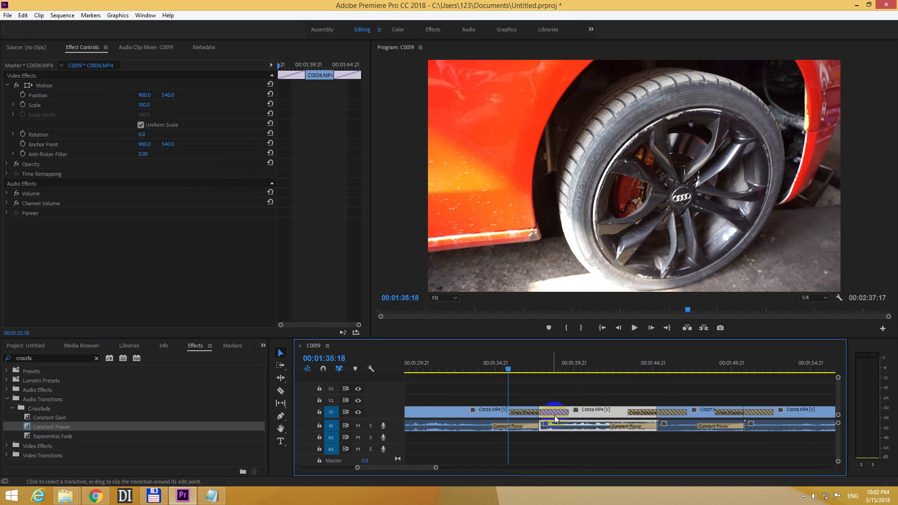
left_click(544, 408)
left_click(511, 413)
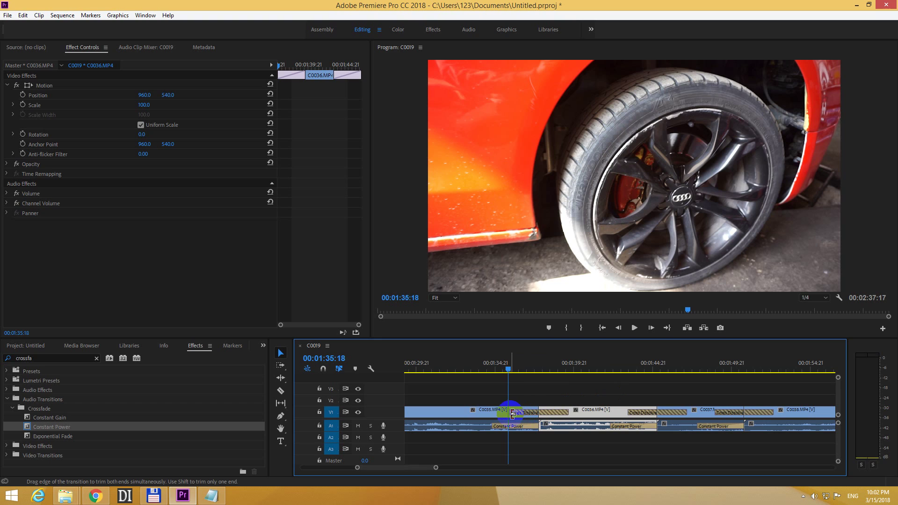
mouse_move(512, 414)
left_mouse_down()
mouse_move(542, 417)
mouse_move(513, 415)
mouse_move(537, 405)
mouse_move(541, 427)
mouse_move(560, 430)
mouse_move(546, 450)
mouse_move(537, 427)
mouse_move(552, 435)
mouse_move(542, 423)
mouse_move(493, 426)
mouse_move(531, 427)
mouse_move(552, 450)
left_mouse_up()
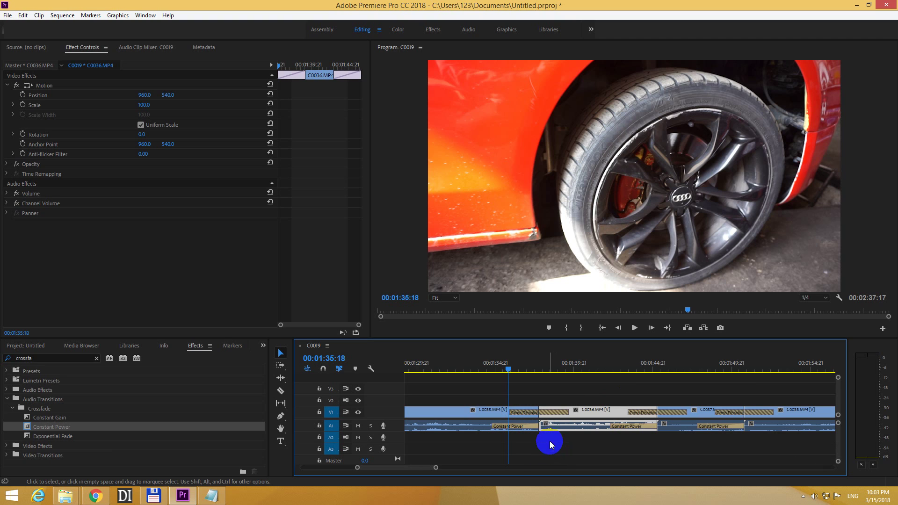
With Track Select Forward Tool and Snap off, drag C0036 and later clips left against C0035.
left_click(520, 428)
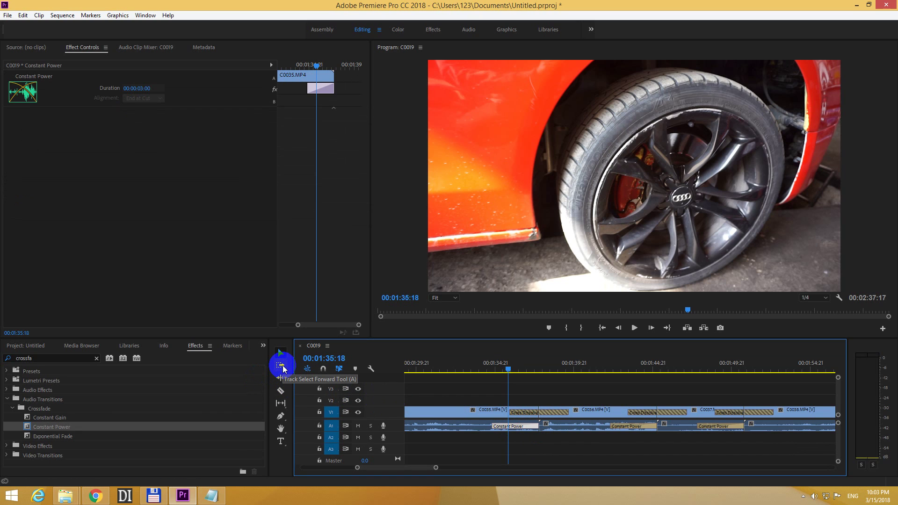
left_click(282, 368)
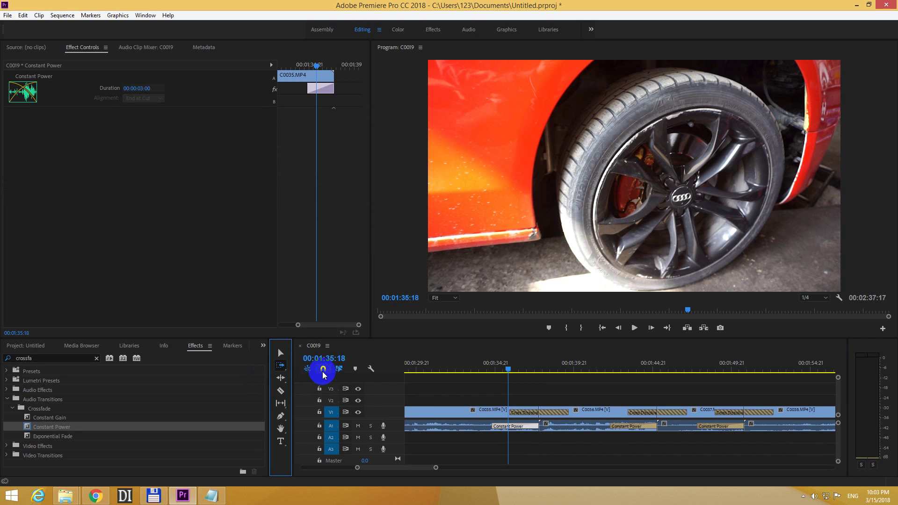
left_click(323, 369)
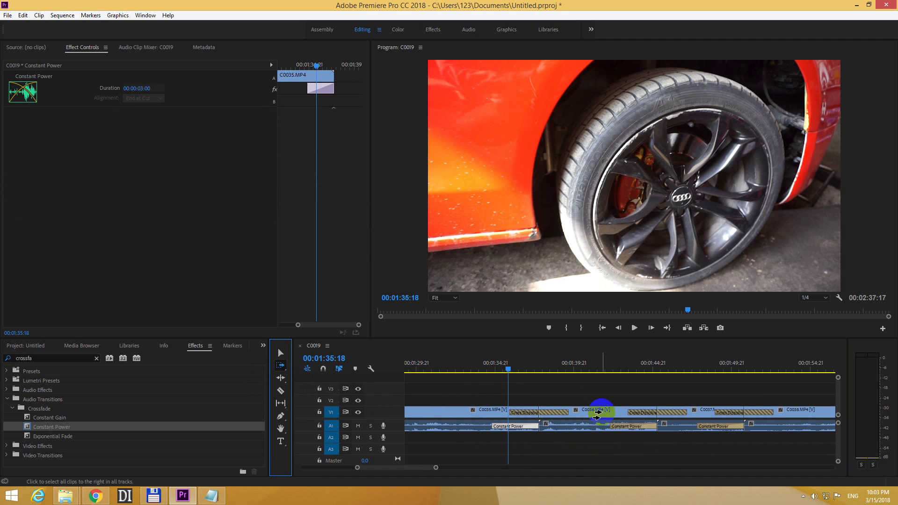
left_click_drag(597, 410, 586, 412)
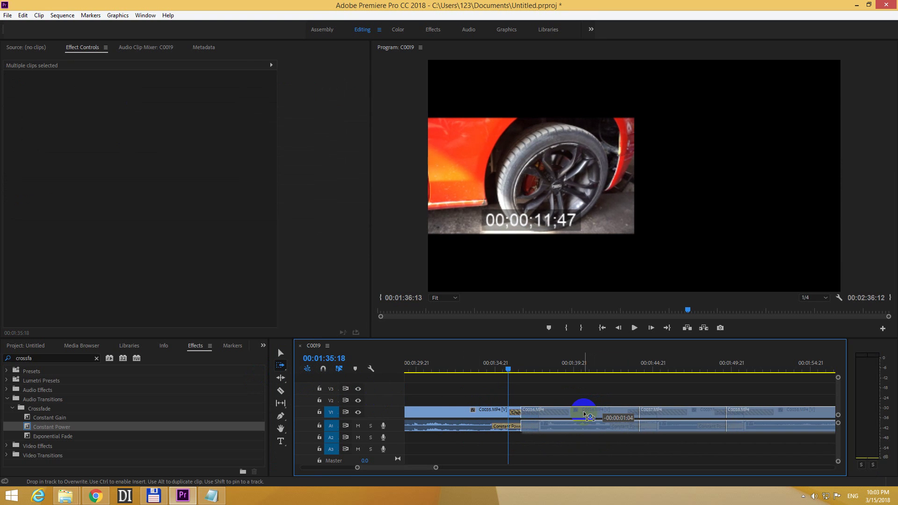
left_click_drag(588, 414, 587, 416)
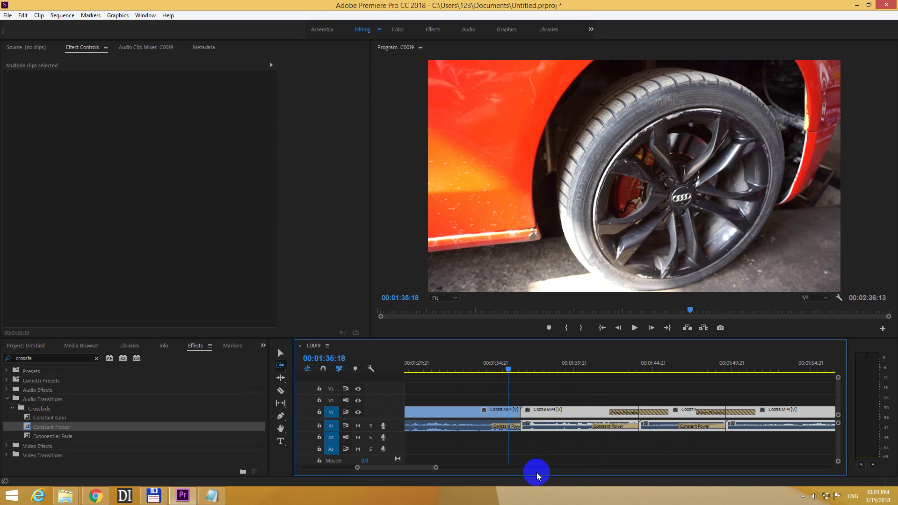
left_click(545, 411)
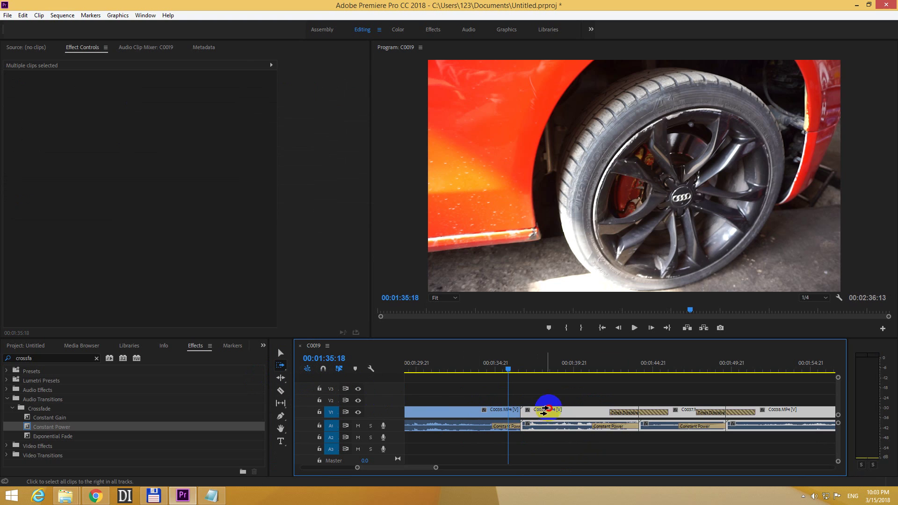
mouse_move(544, 411)
left_mouse_down()
mouse_move(575, 413)
mouse_move(573, 421)
mouse_move(568, 411)
mouse_move(544, 410)
left_mouse_up()
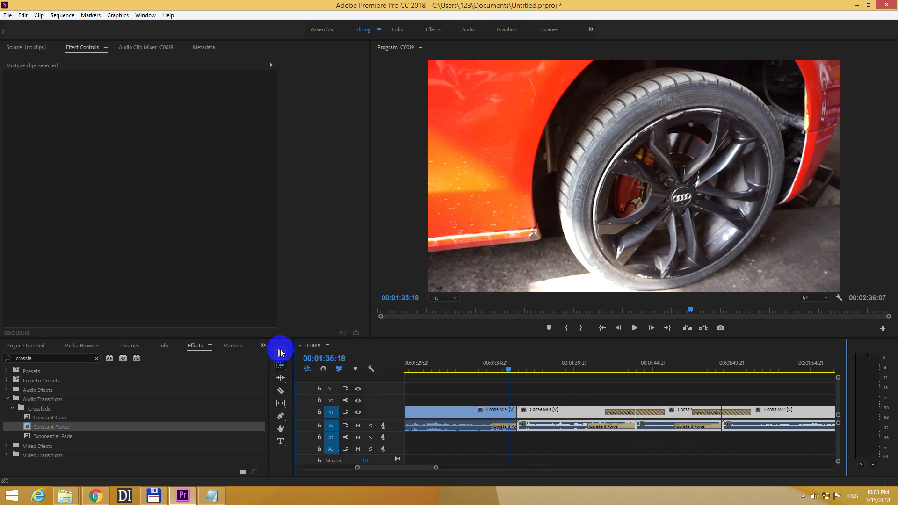
With the Selection Tool, marquee-select the clips and press Shift+D to crossfade the C0035/C0036 cut.
left_click(281, 353)
left_click_drag(479, 385, 562, 449)
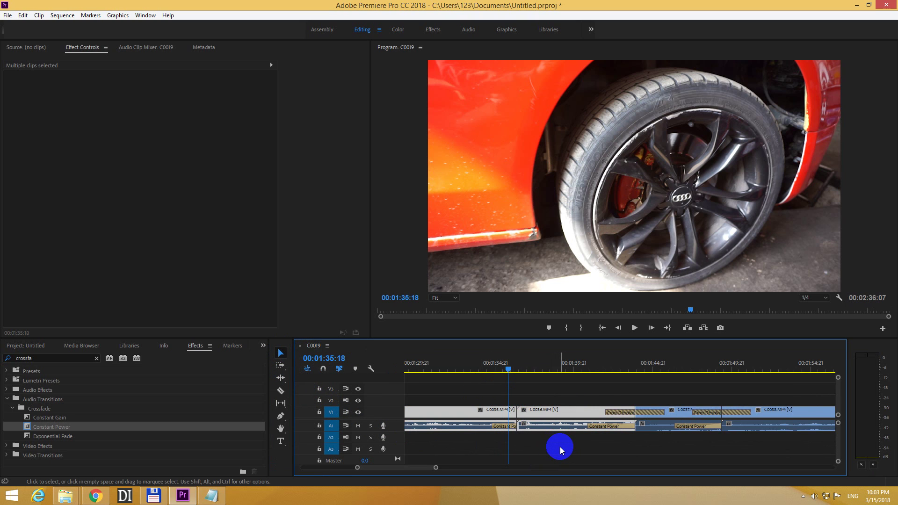
key("shift")
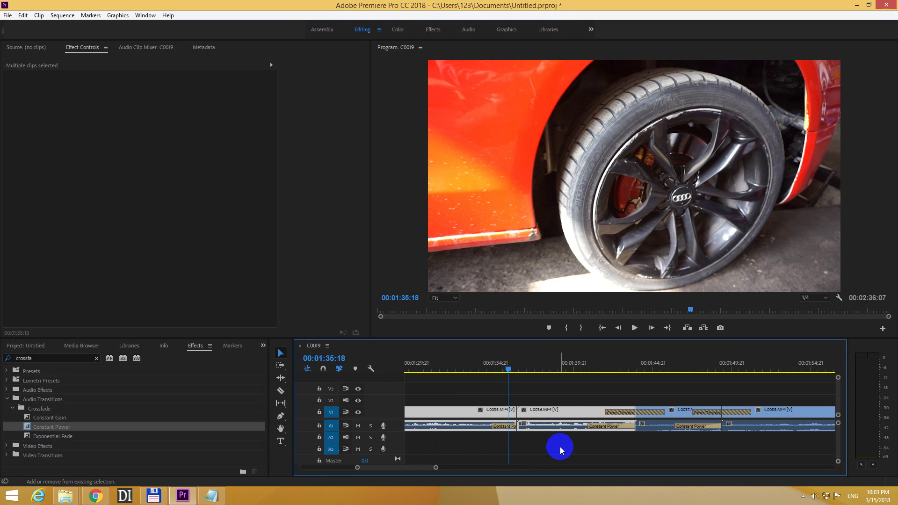
key("shift+d")
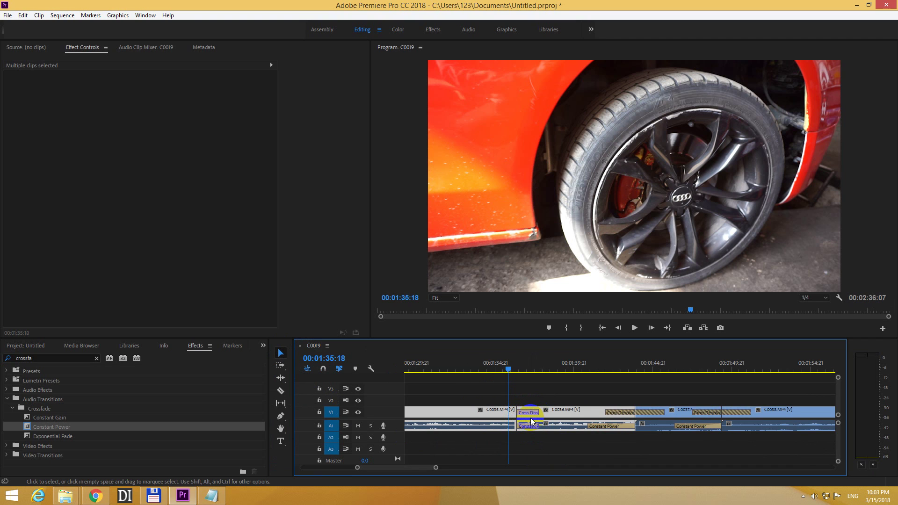
left_click(558, 414)
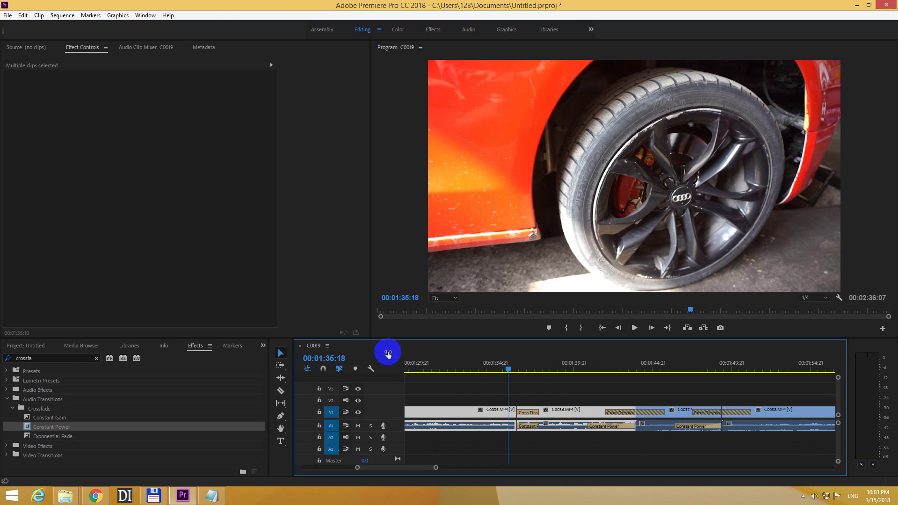
In Effect Controls, set Alignment to Center at Cut for the Cross Dissolve and Constant Power crossfade.
left_click(526, 414)
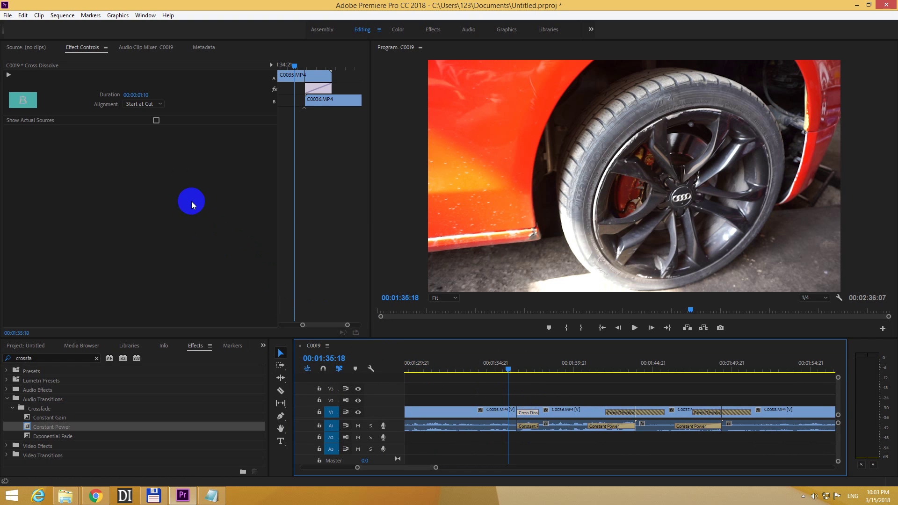
left_click(154, 104)
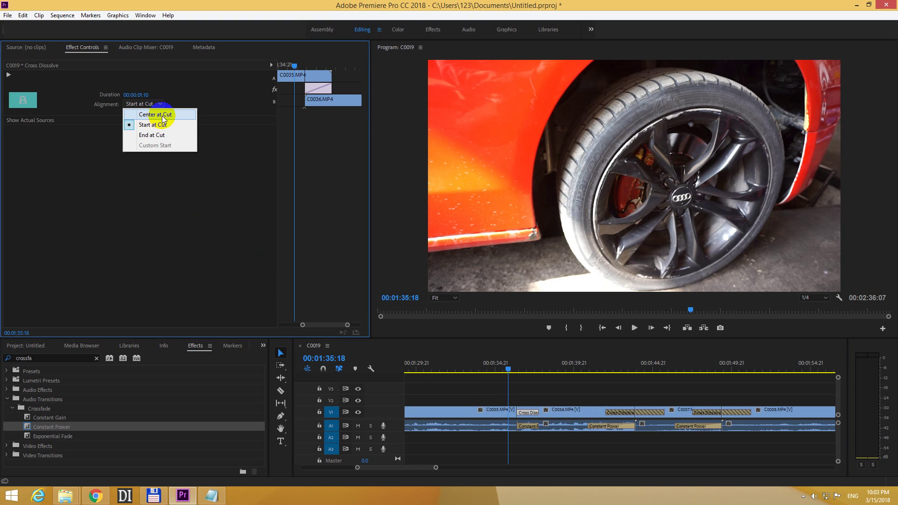
left_click(167, 116)
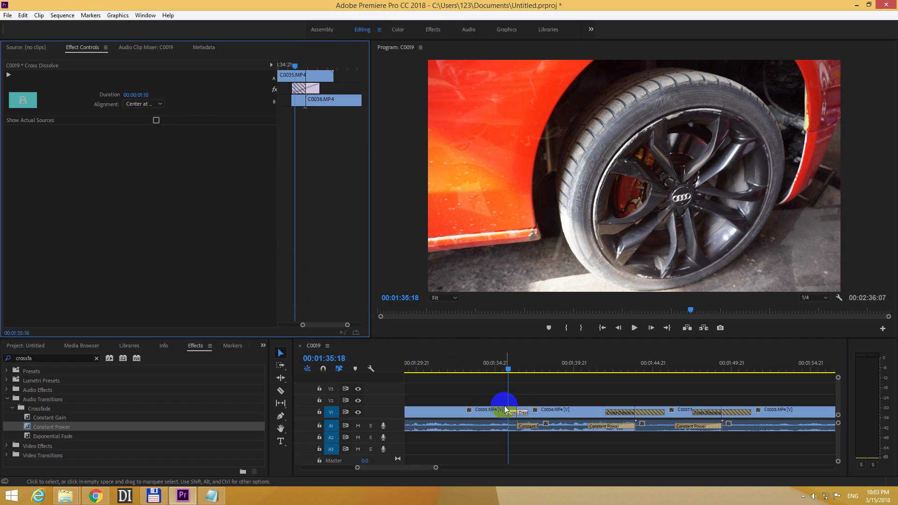
left_click(525, 426)
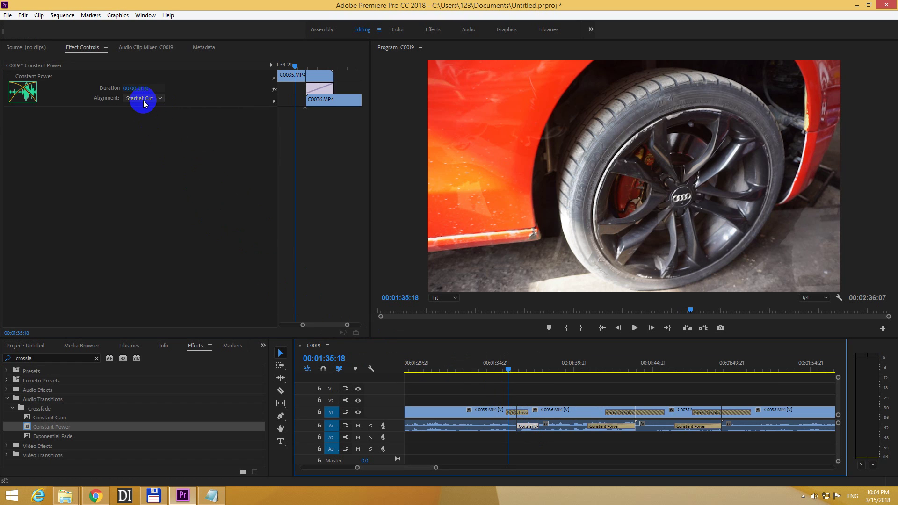
left_click(143, 100)
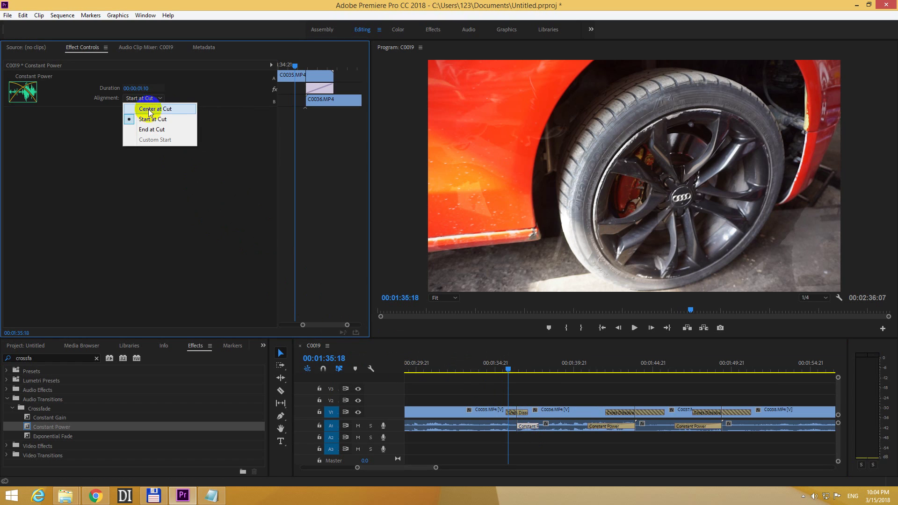
left_click(161, 110)
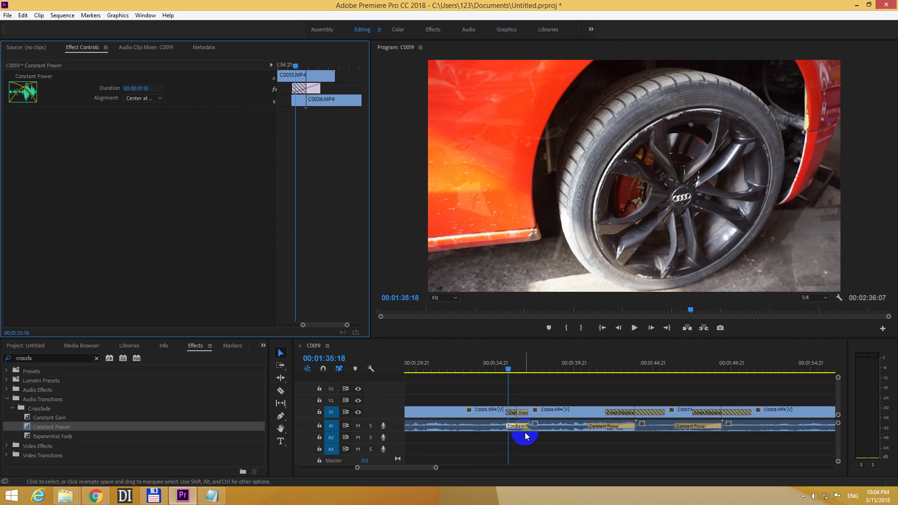
Pull C0037 and later clips 14 frames left, then add Shift+D crossfades at the C0036/C0037 cut.
left_click(485, 411)
left_click(552, 417)
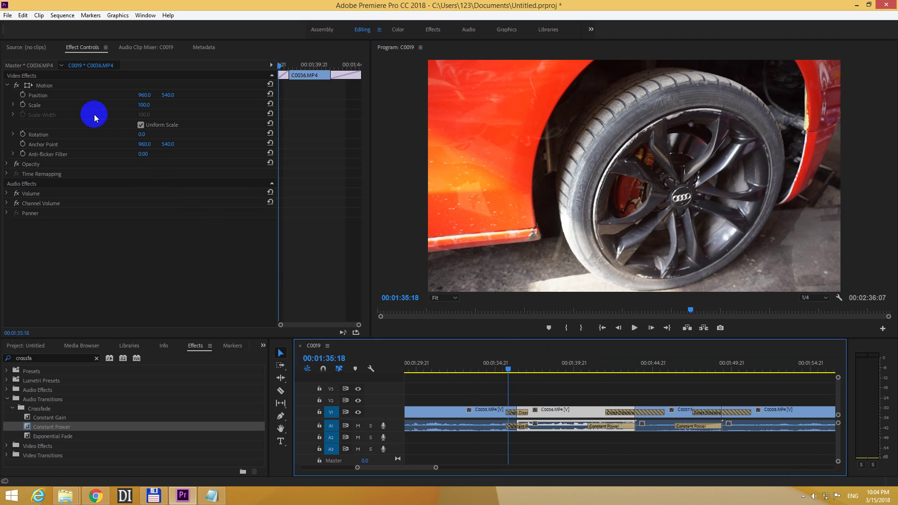
left_click(282, 368)
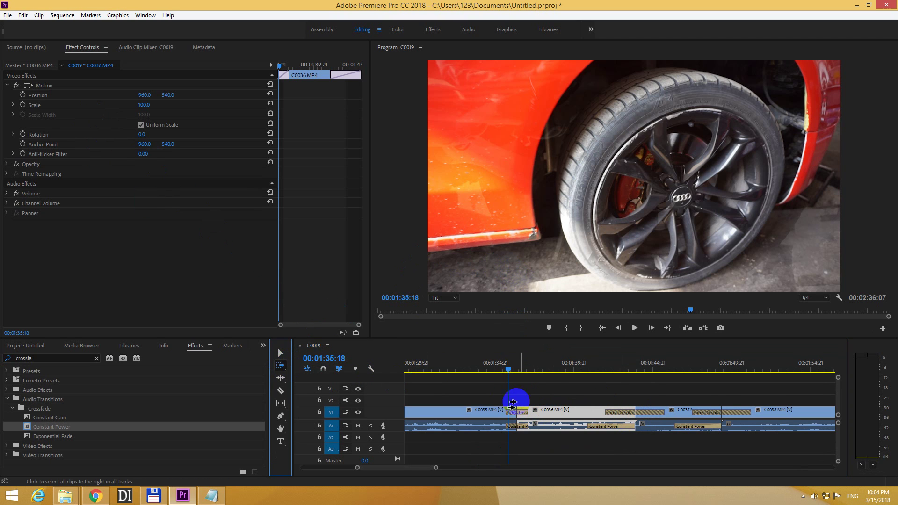
left_click_drag(677, 412, 663, 412)
left_click(278, 351)
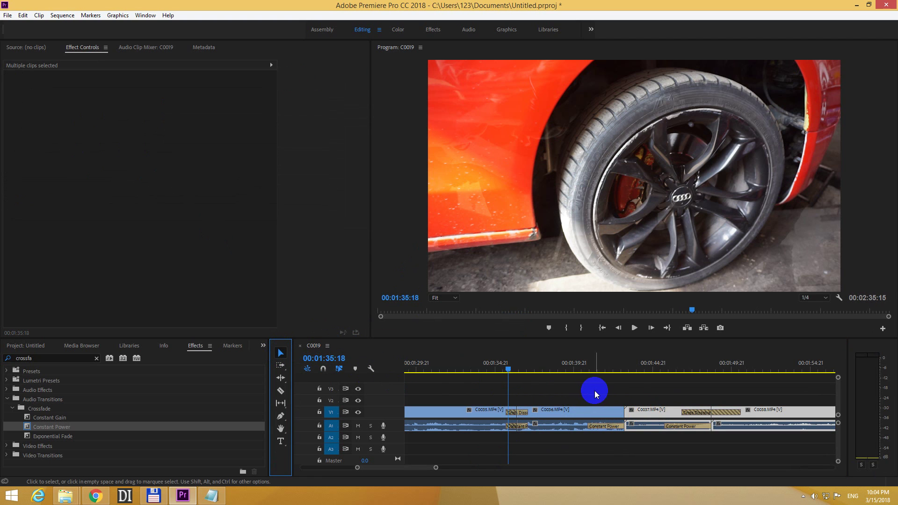
left_click_drag(601, 390, 645, 450)
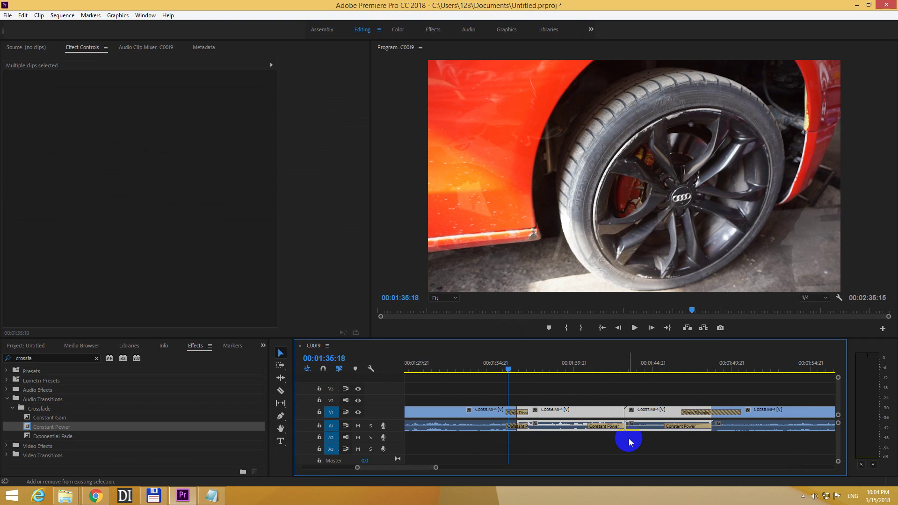
key("shift+d")
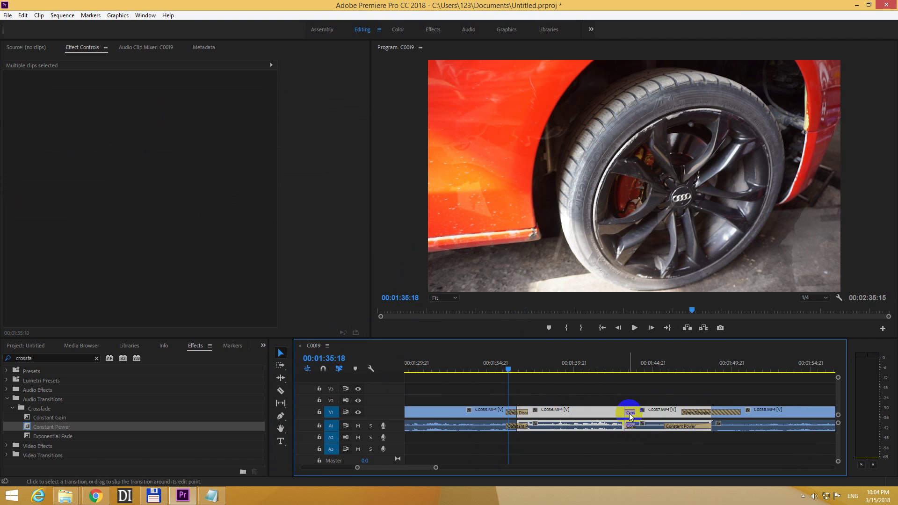
Set both new transitions' Alignment to Center at Cut, then bring the Notepad notes forward.
left_click(629, 413)
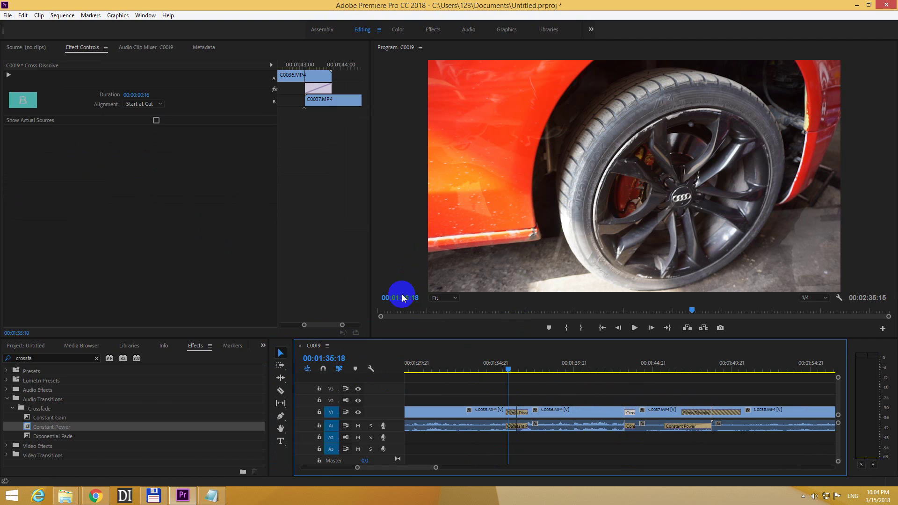
left_click(142, 103)
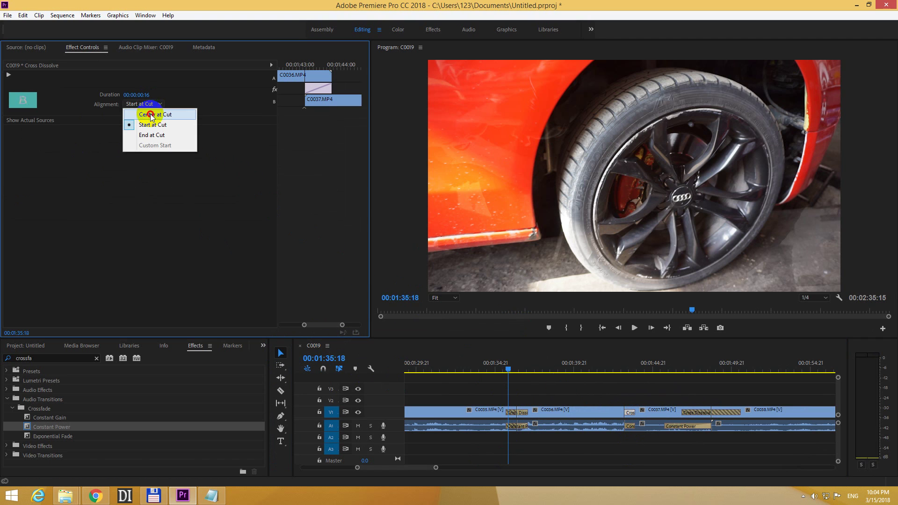
left_click(151, 115)
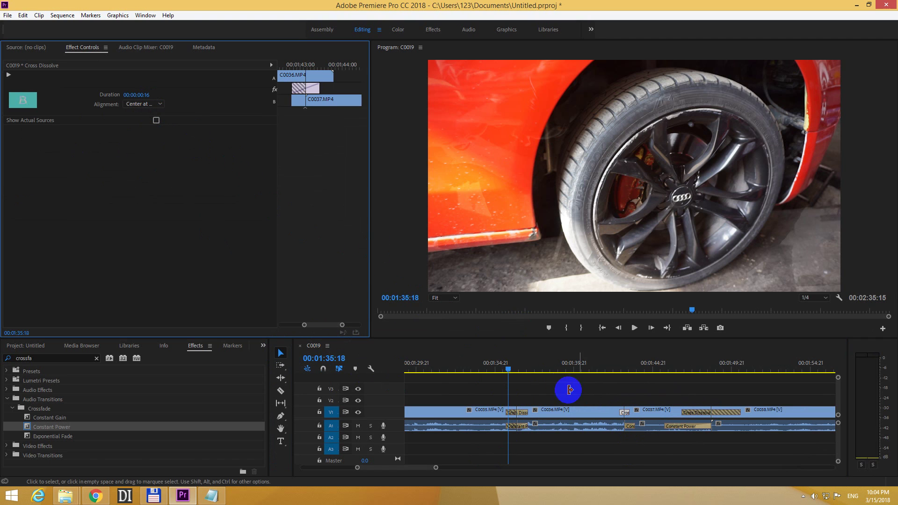
left_click(628, 427)
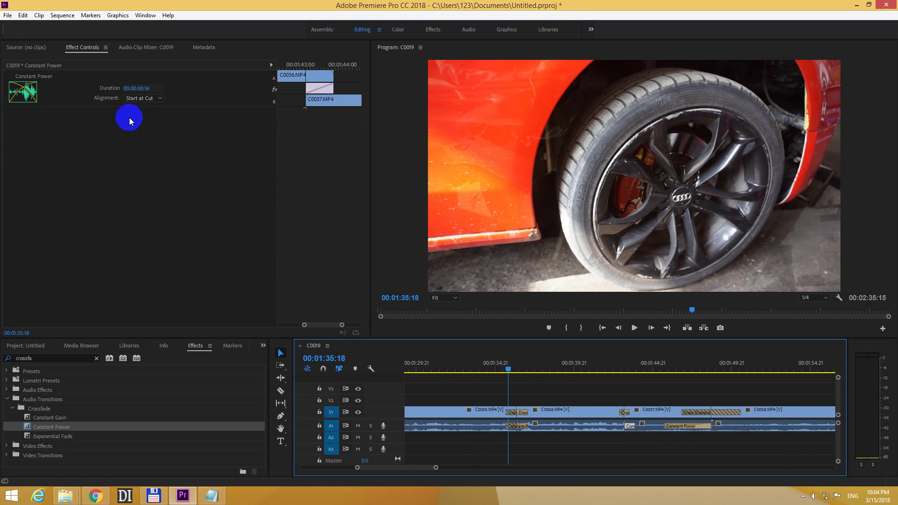
left_click(144, 98)
left_click(149, 109)
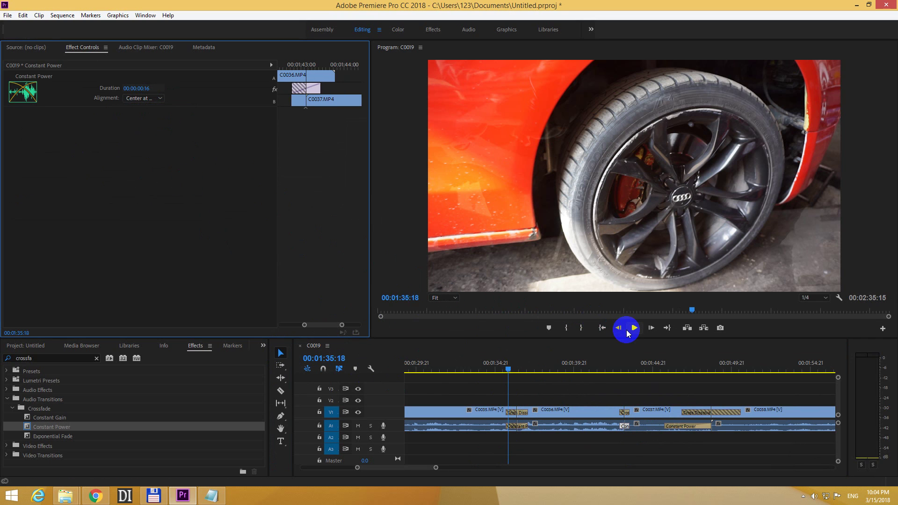
left_click(211, 495)
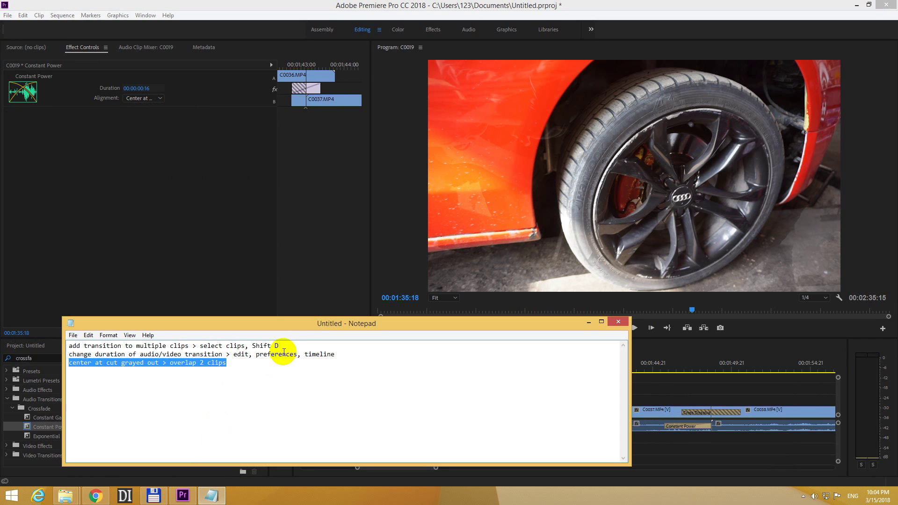
left_click(282, 379)
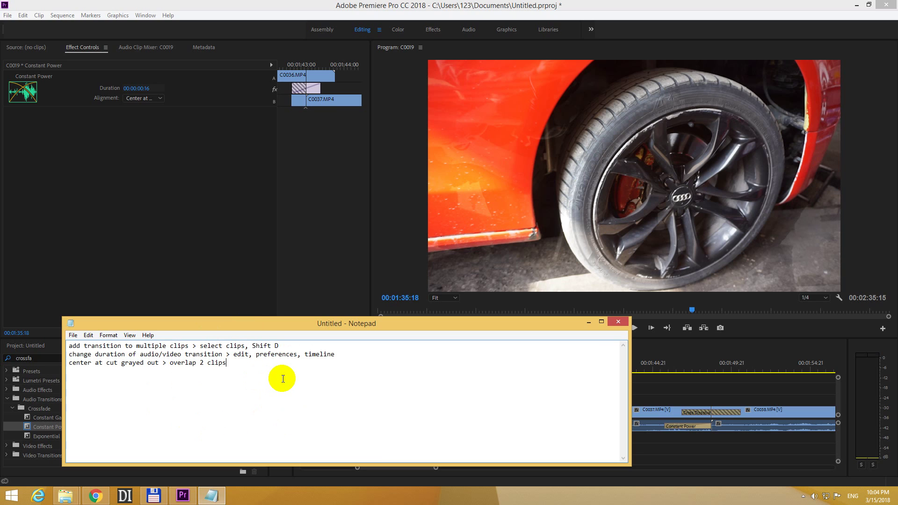